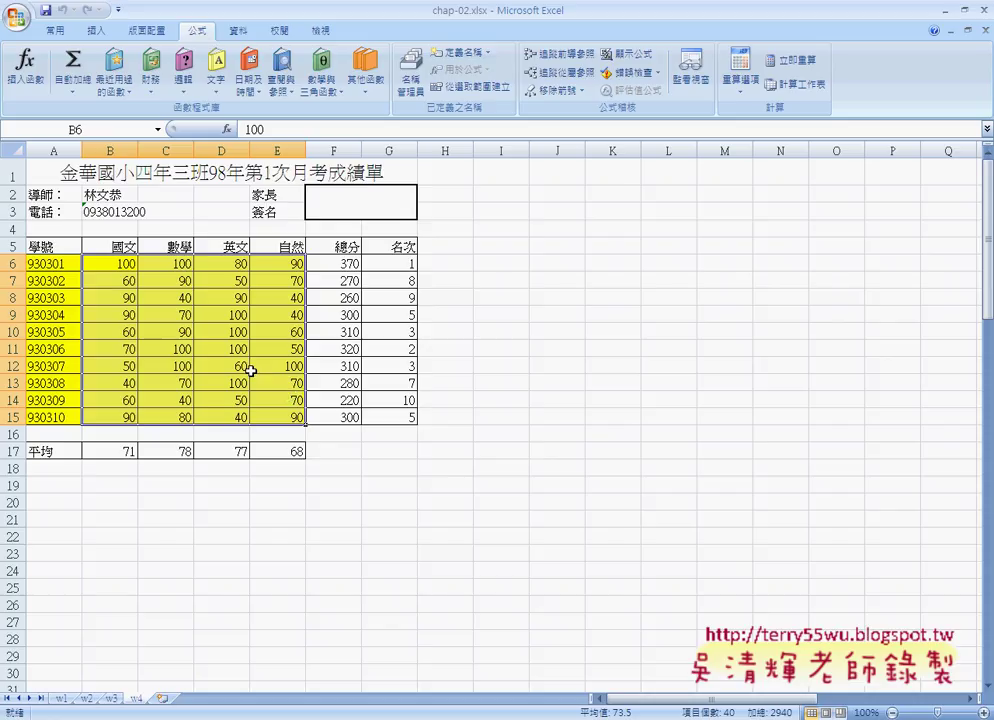
Delete the contents of B6:G15 and B17:E17, leaving the empty score grid B6:E15 selected
mouse_move(104, 258)
left_mouse_down()
mouse_move(371, 403)
mouse_move(372, 418)
left_mouse_up()
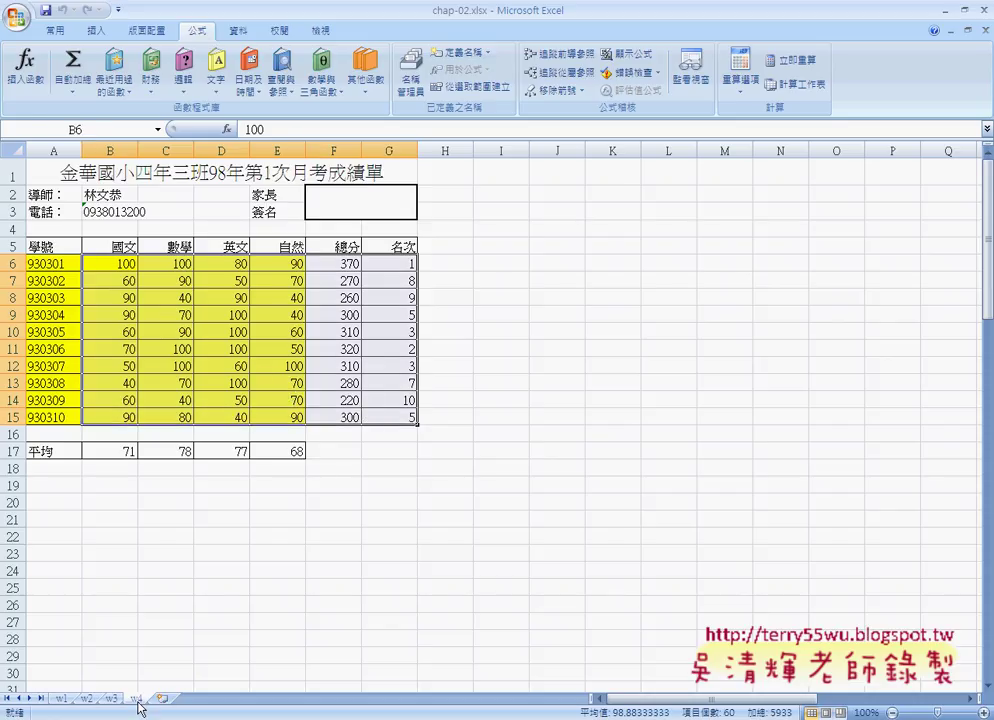
key("Delete")
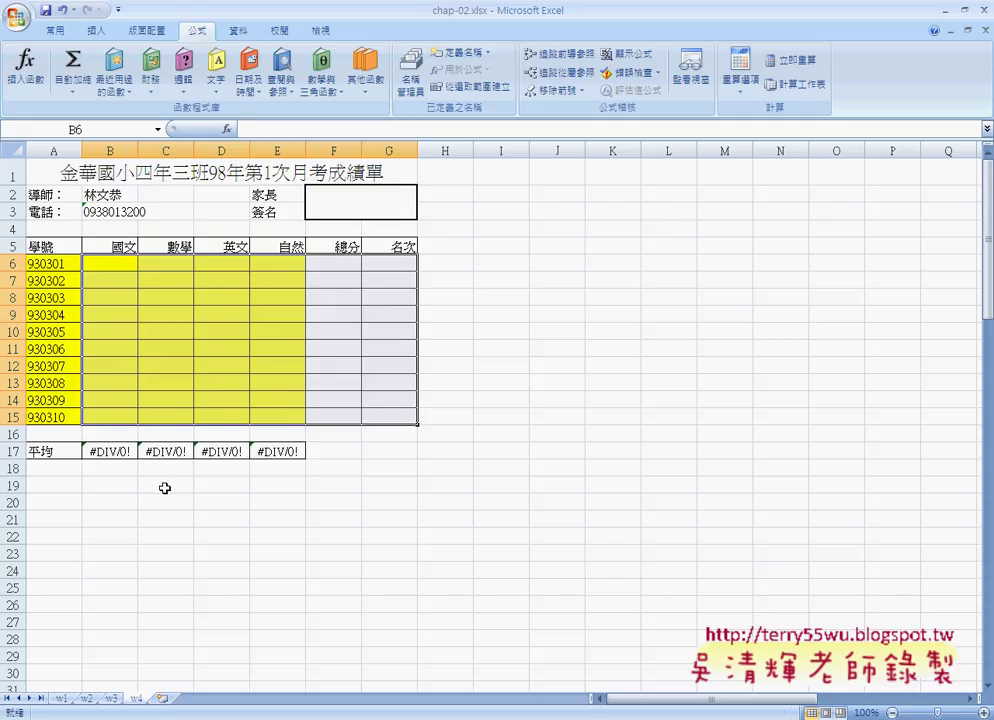
mouse_move(95, 451)
left_mouse_down()
mouse_move(298, 463)
mouse_move(301, 452)
left_mouse_up()
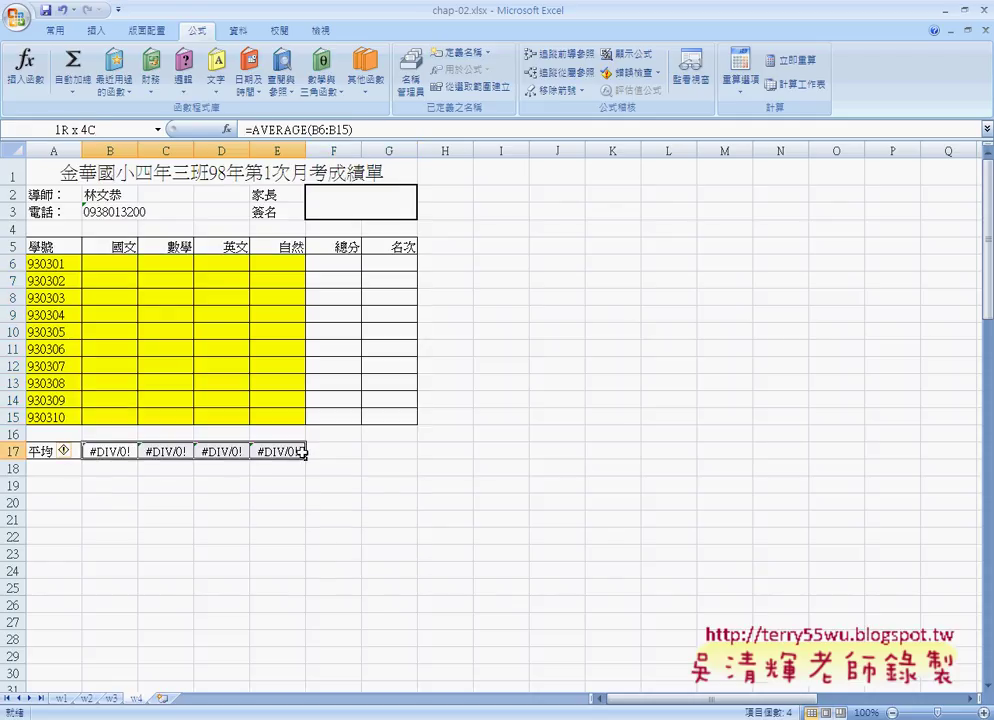
key("Delete")
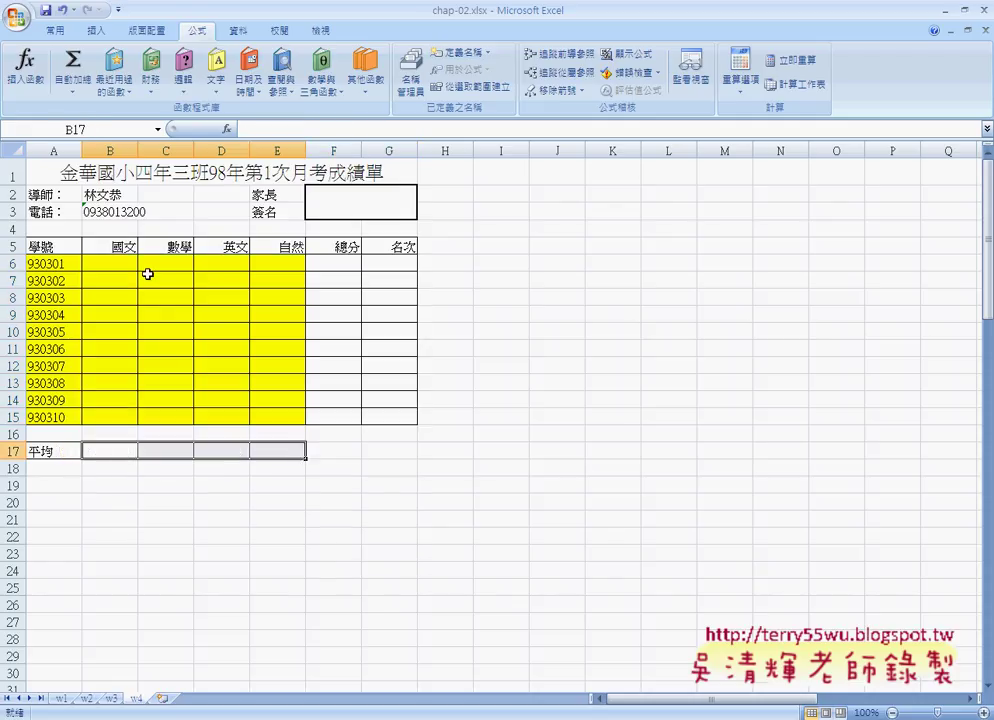
mouse_move(133, 264)
left_mouse_down()
mouse_move(247, 315)
mouse_move(277, 418)
left_mouse_up()
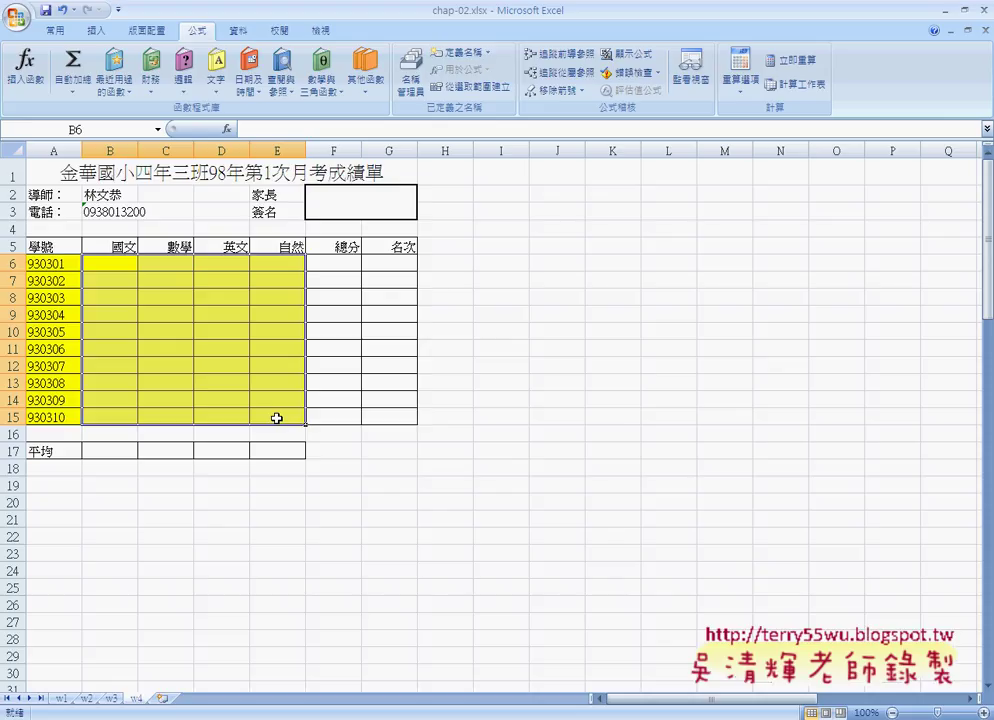
left_click(114, 264)
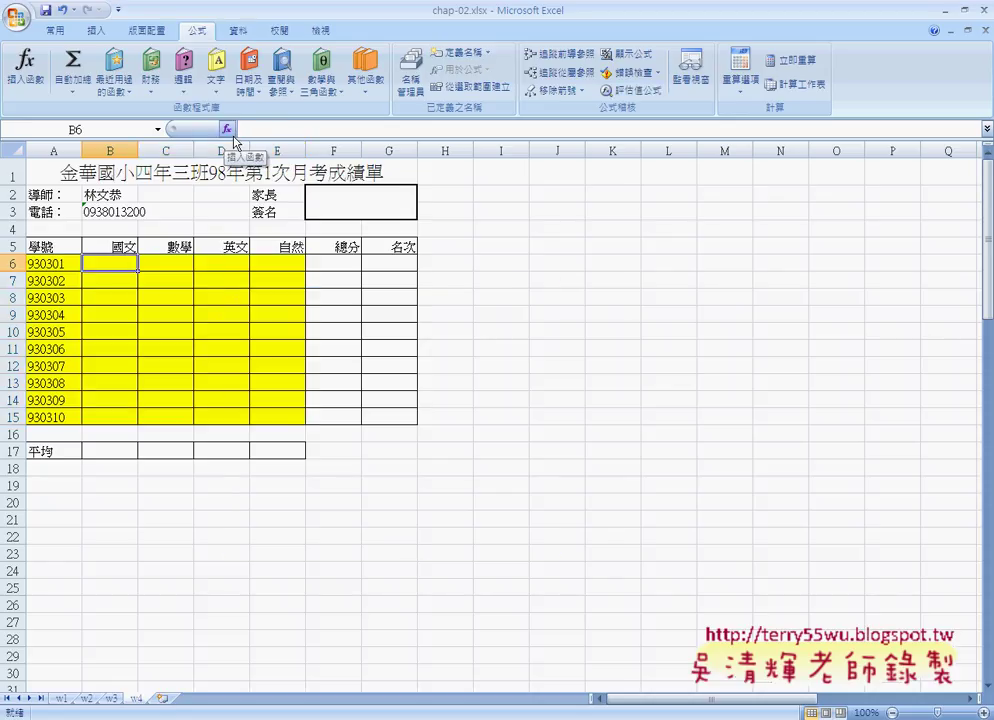
Start a function for B6 with Insert Function and move to RAND in the full list to read its description
left_click(228, 129)
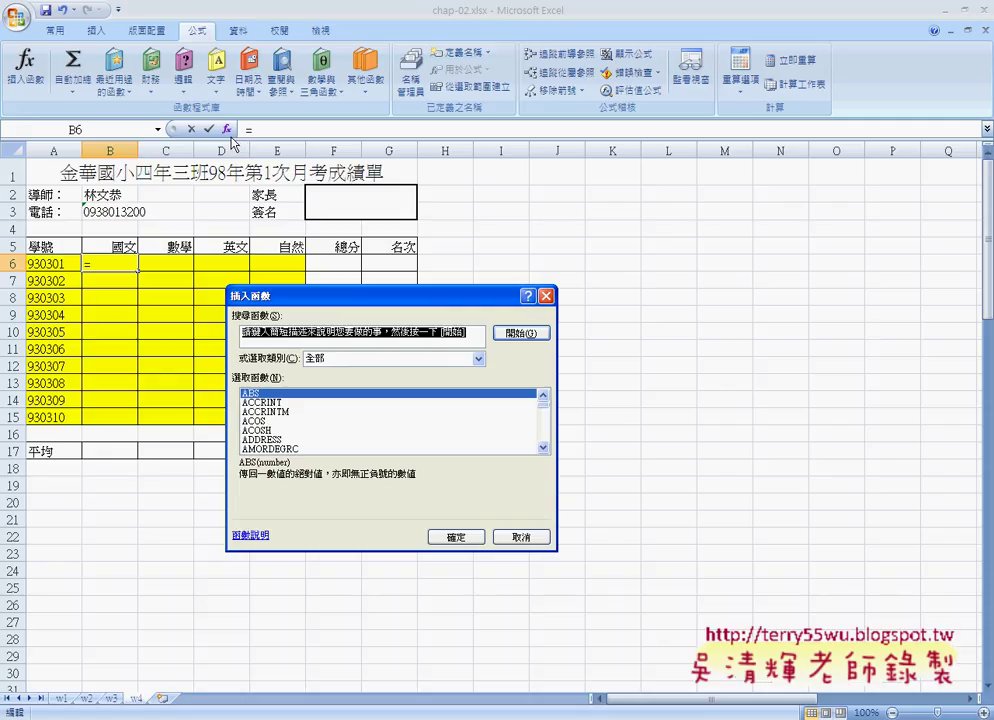
left_click(323, 421)
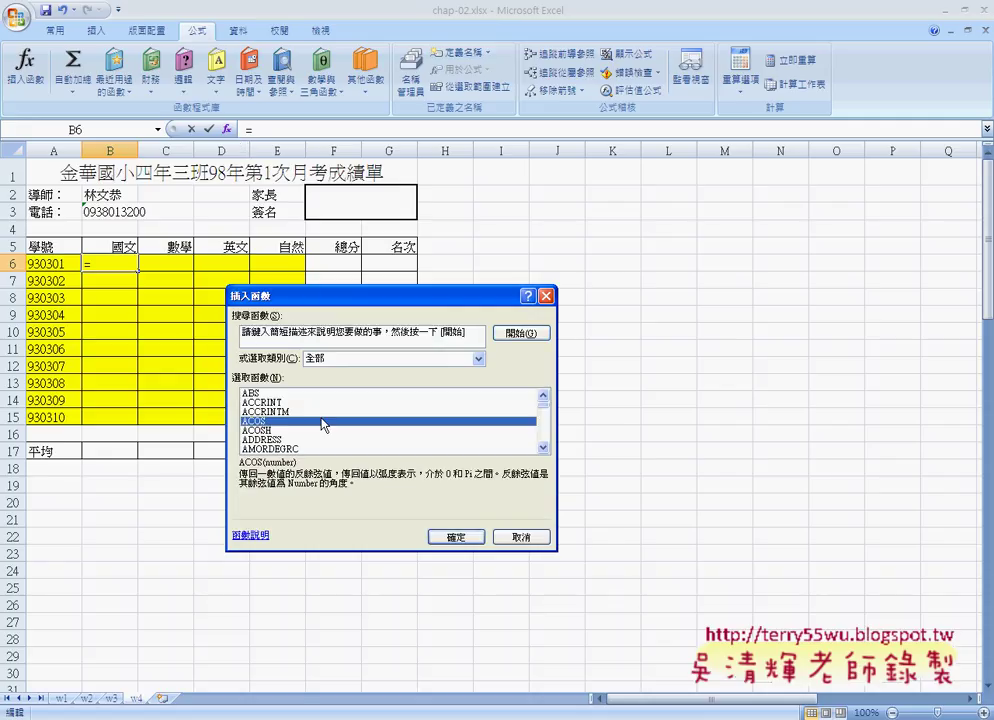
key("r")
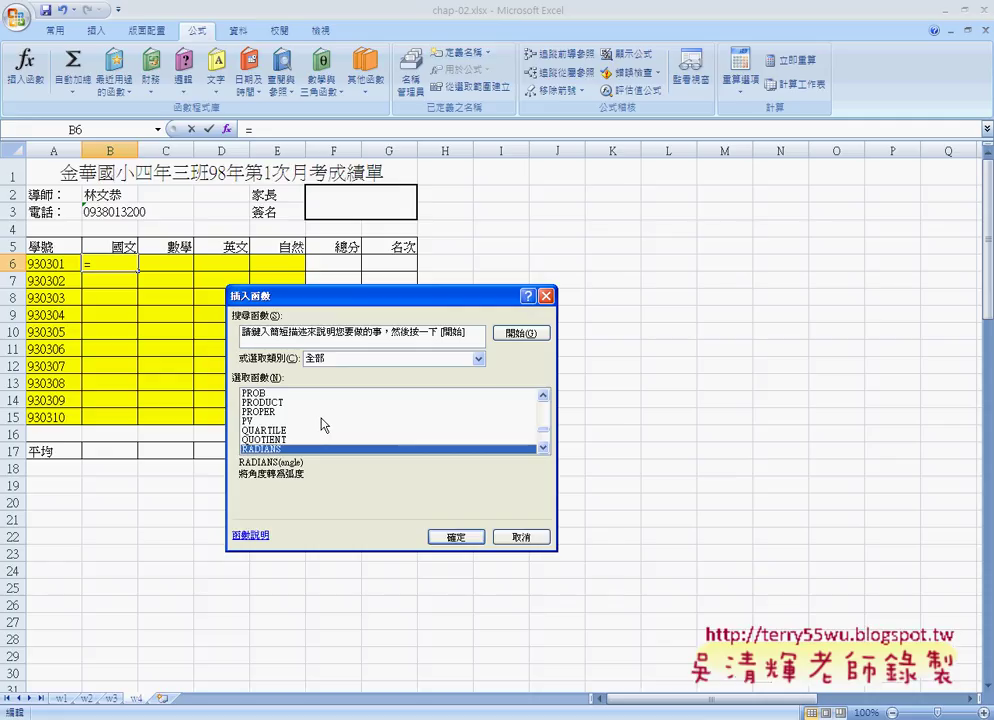
key("Up")
key("Up")
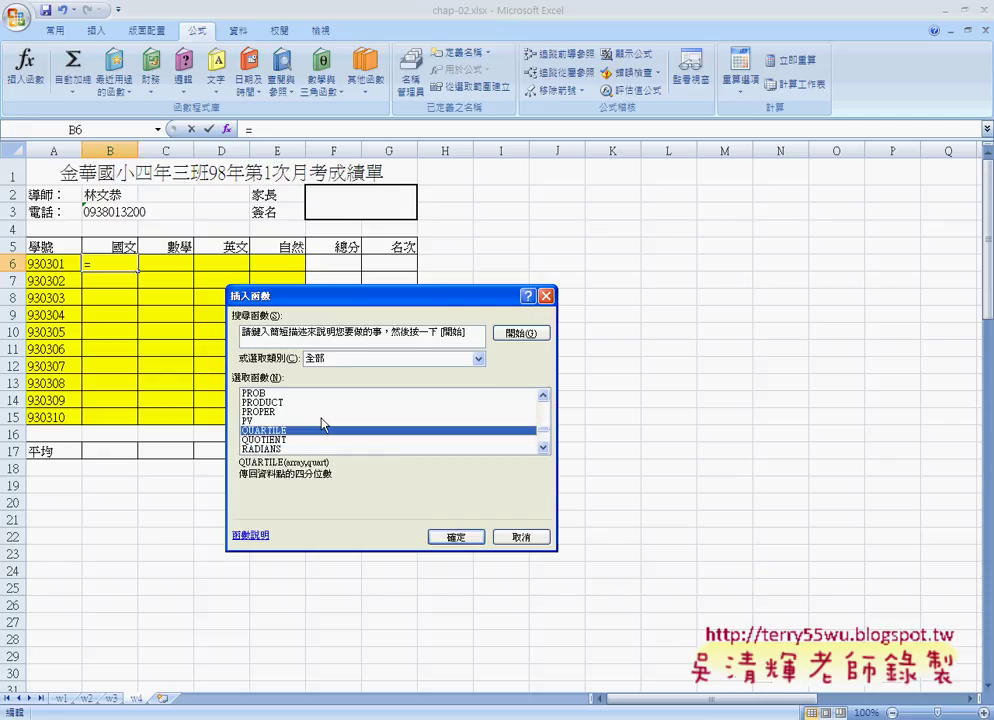
key("Up")
key("Up")
key("Up")
key("Down")
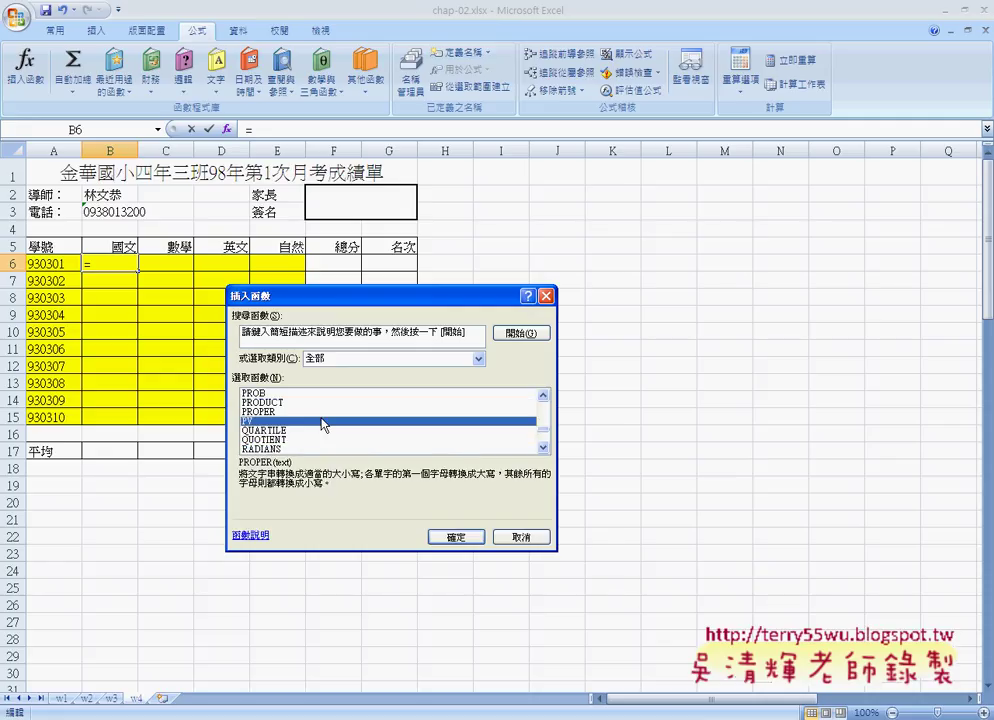
key("Down")
key("Down")
key("Down")
key("Down")
key("Down")
key("Up")
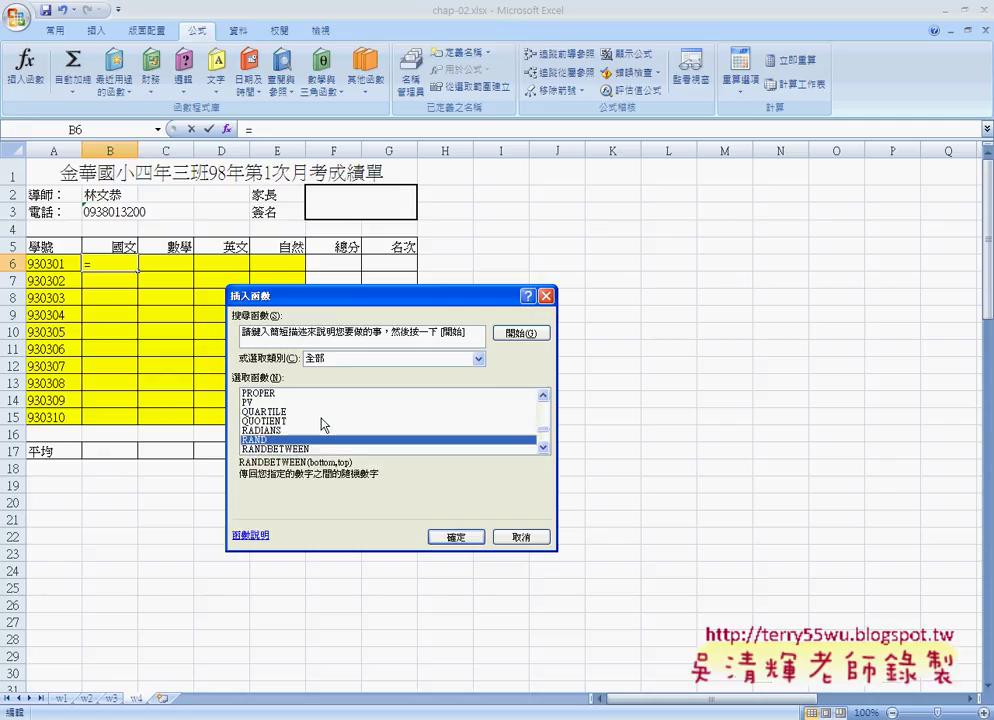
key("Up")
key("Up")
key("Down")
key("Down")
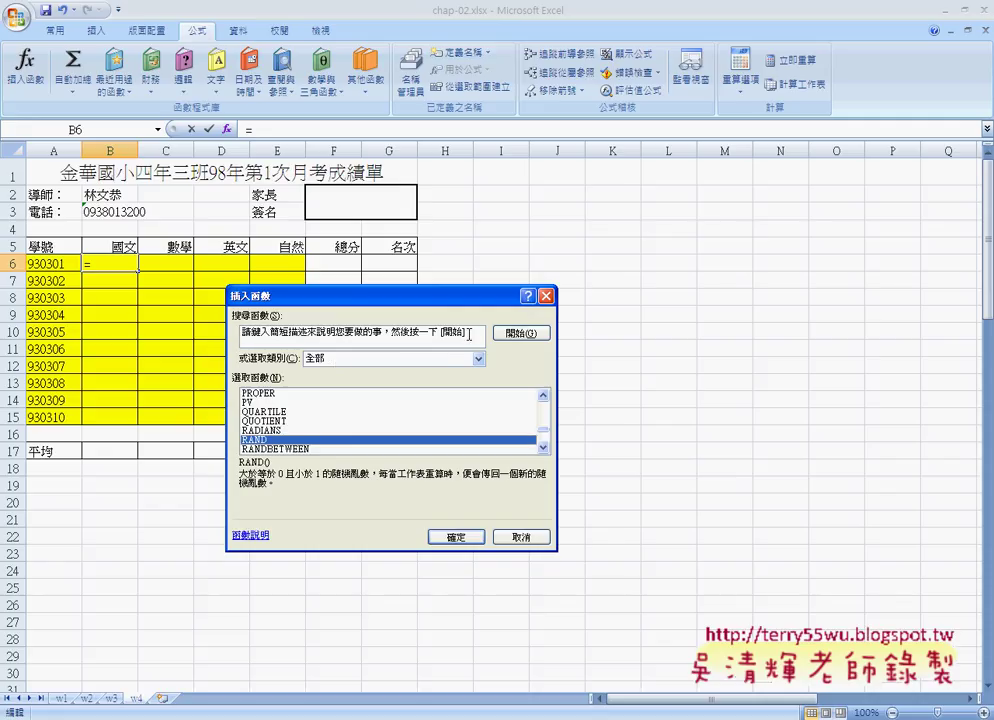
Search the functions for '亂數' so the list narrows to RAND and RANDBETWEEN
left_click_drag(466, 332, 233, 338)
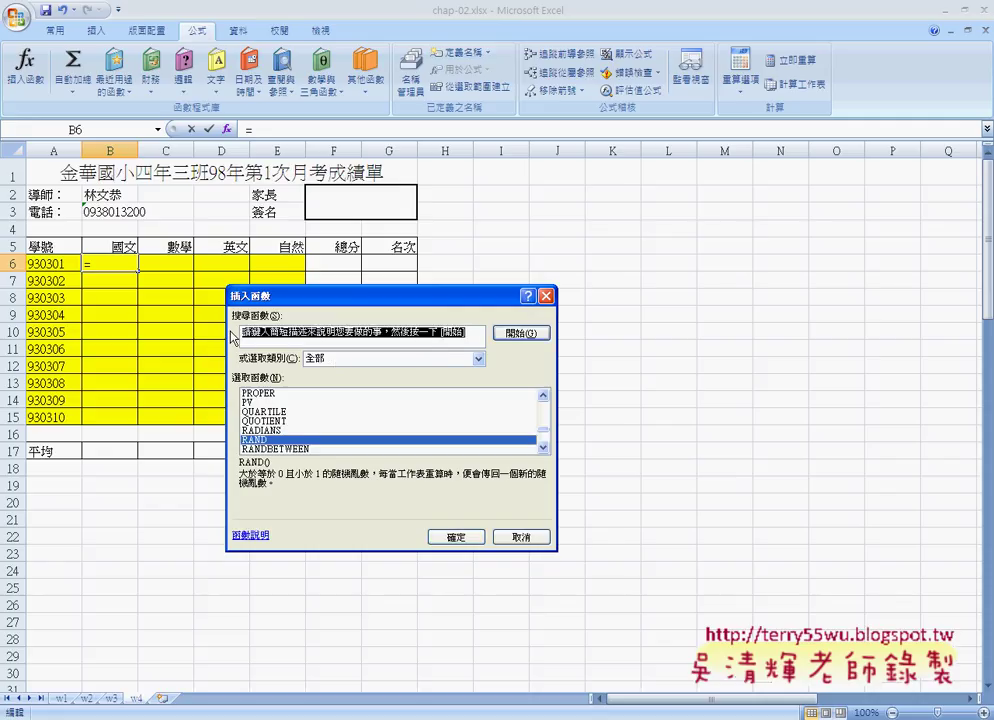
key("Delete")
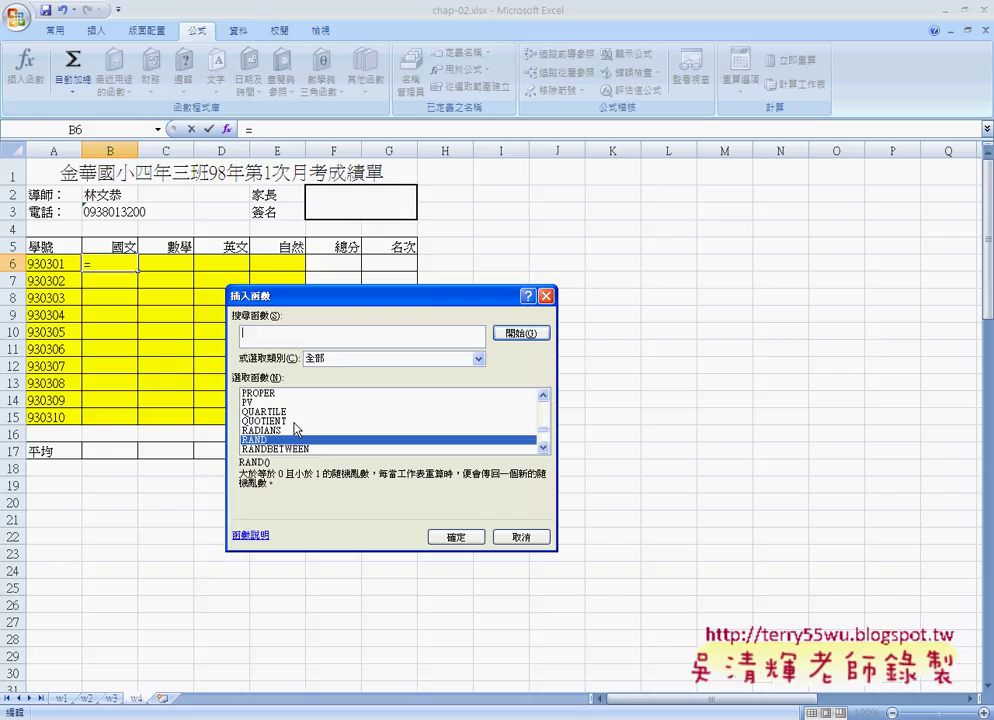
type("lx8")
key("BackSpace")
key("BackSpace")
key("BackSpace")
type("x")
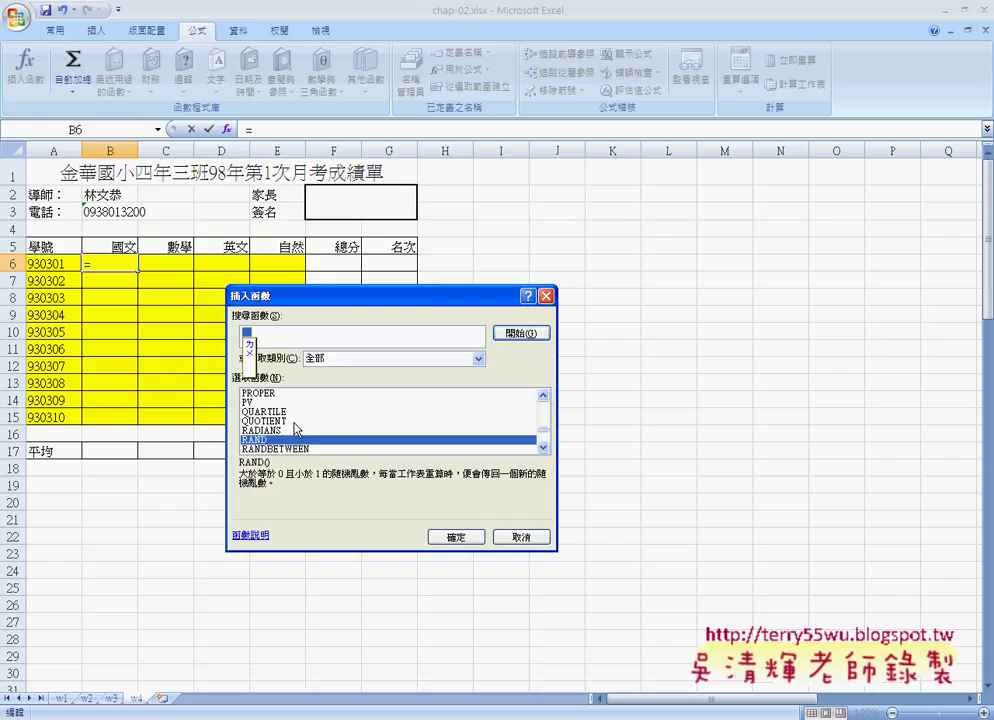
type("04g")
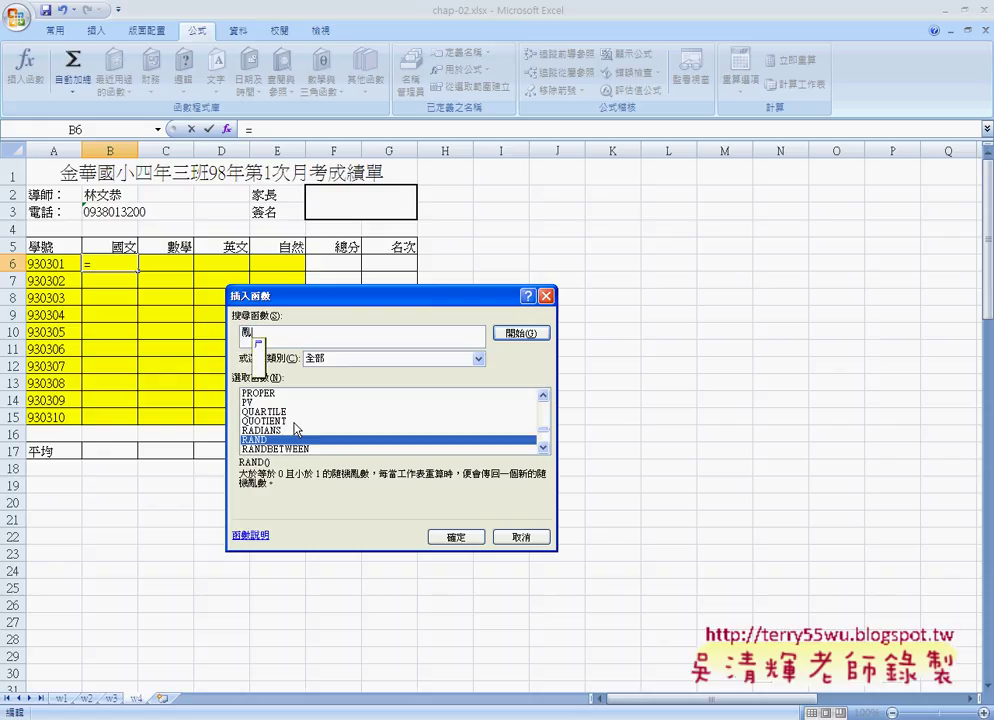
type("j4")
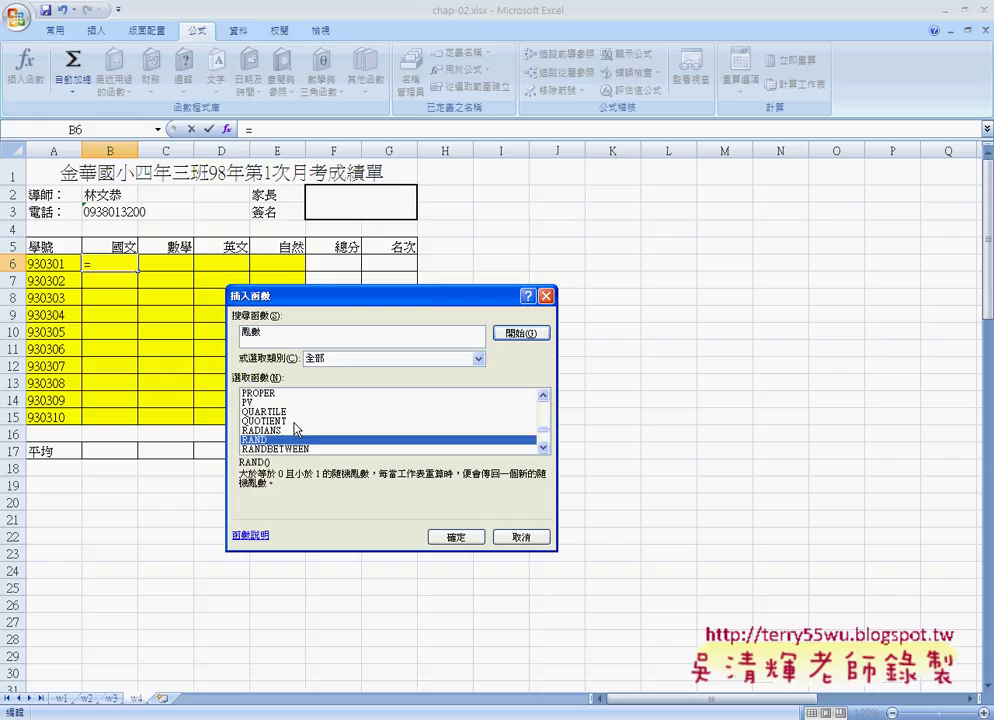
left_click(511, 343)
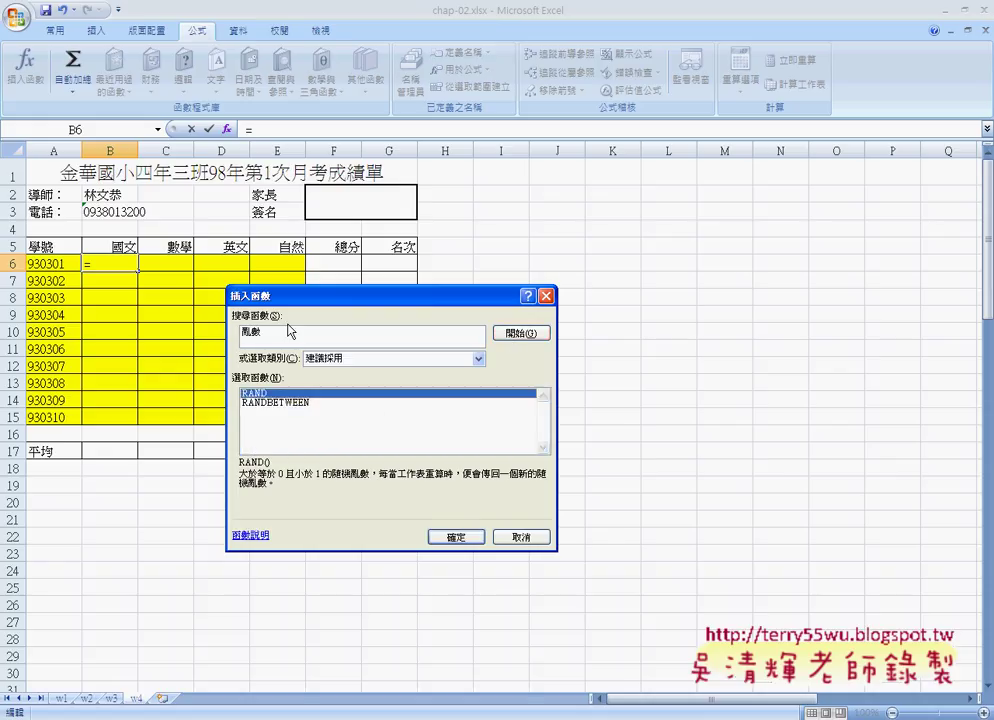
double_click(242, 336)
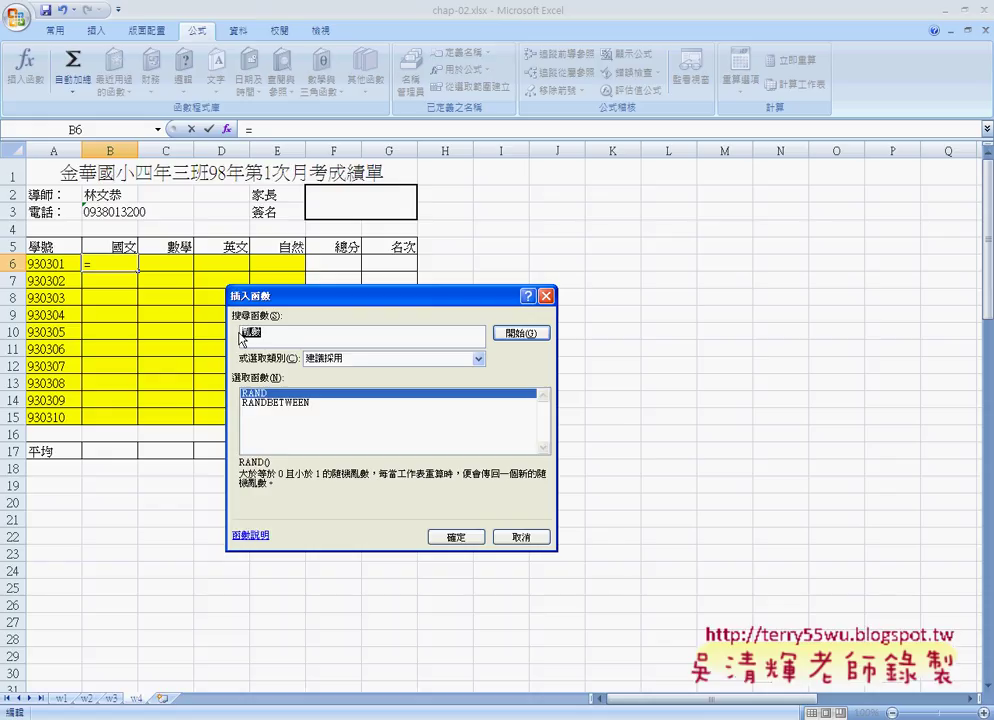
left_click_drag(244, 340, 262, 350)
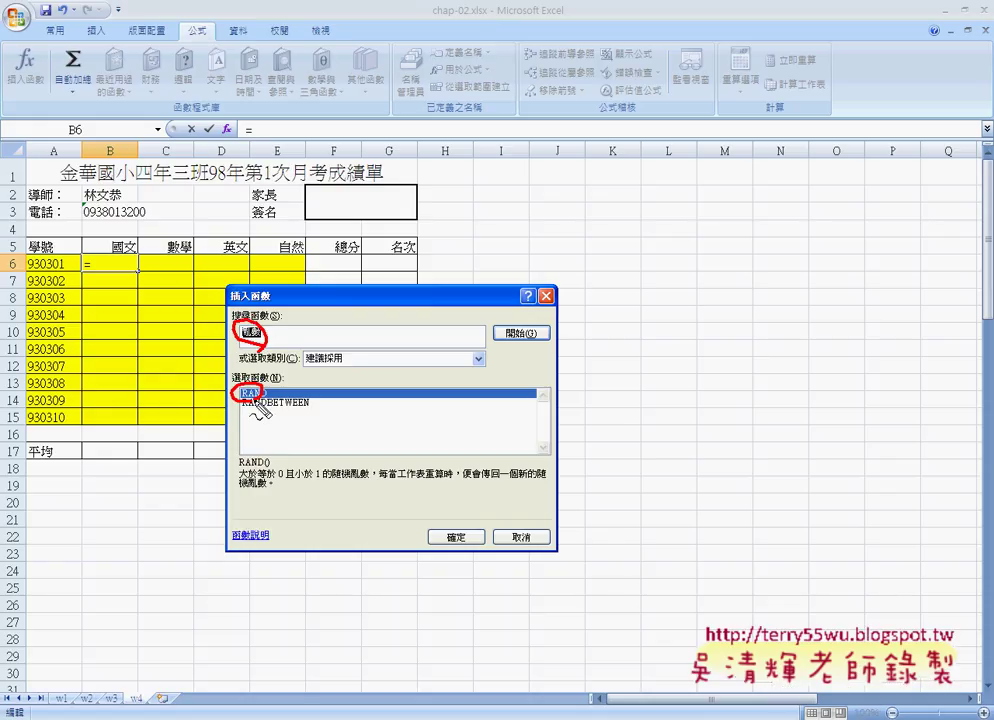
mouse_move(262, 389)
left_mouse_down()
mouse_move(315, 404)
mouse_move(252, 434)
left_mouse_up()
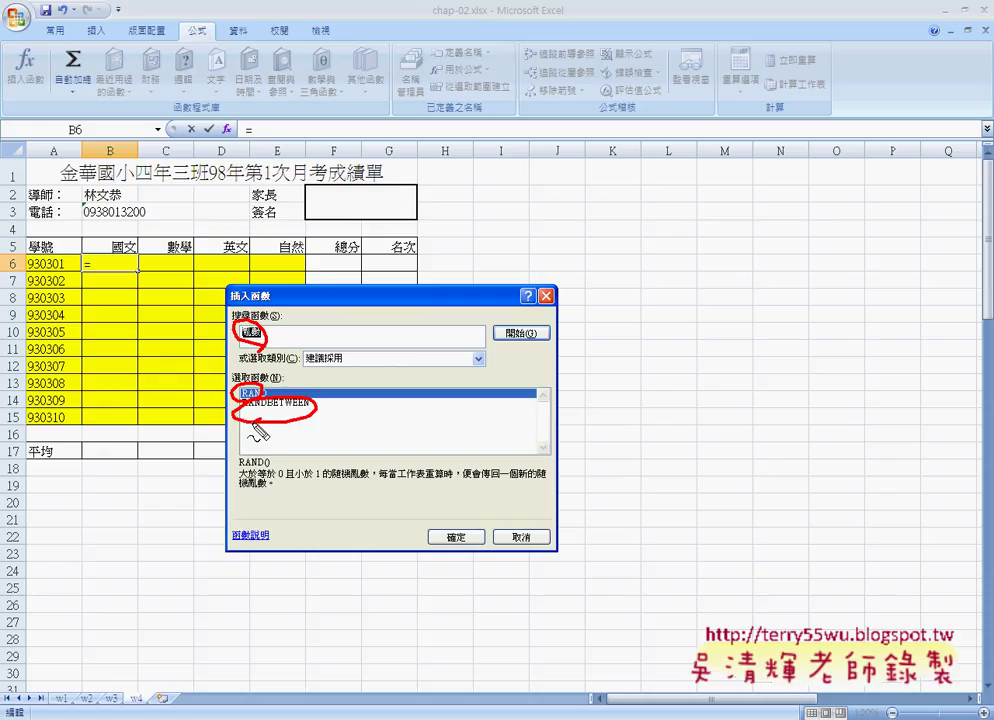
key("Escape")
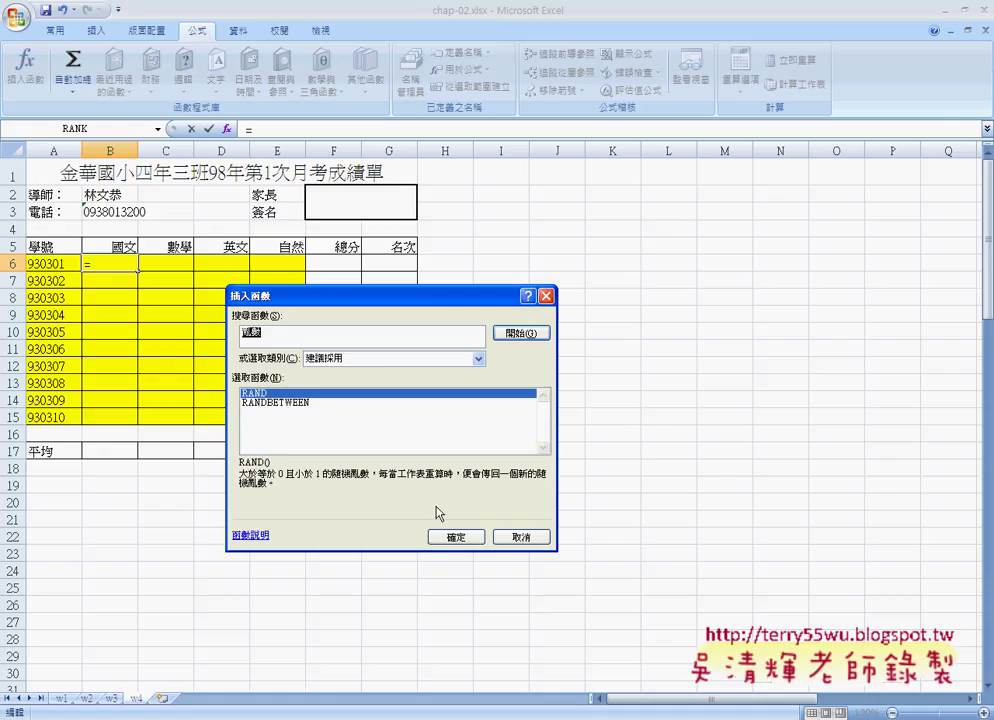
Confirm RAND with no arguments so B6 holds =RAND() and shows 0.687721
left_click(454, 538)
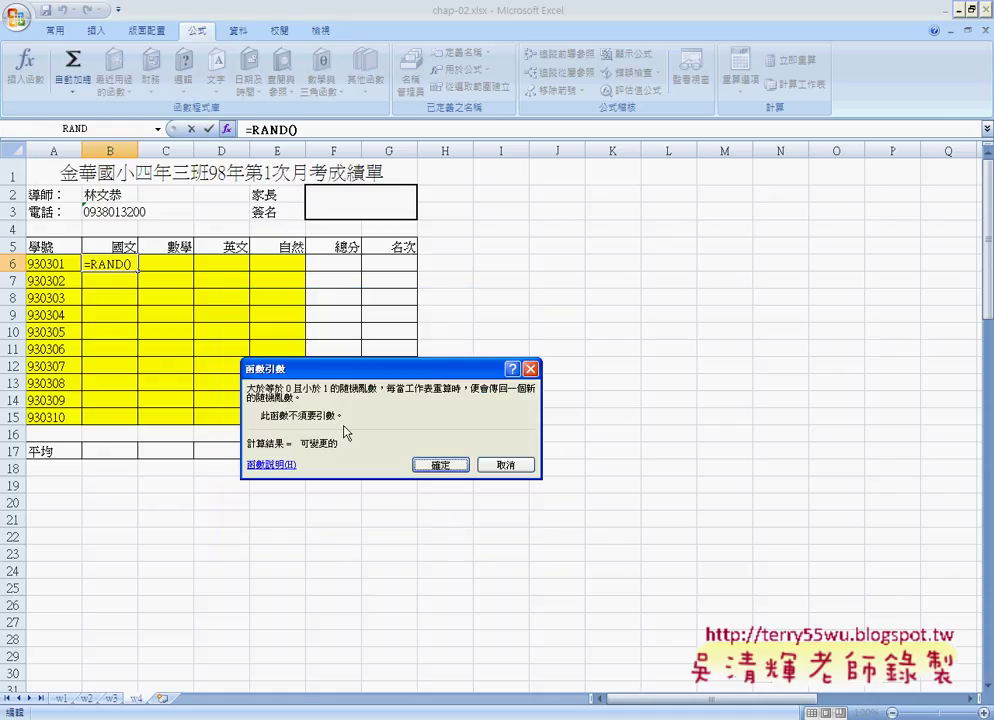
left_click(440, 465)
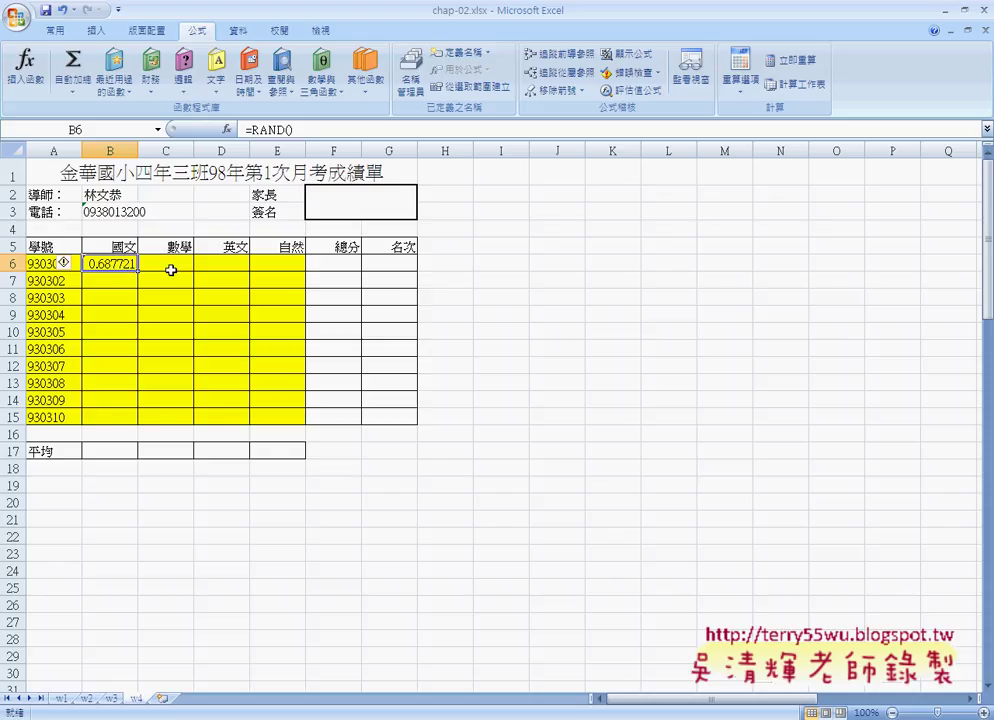
Append *70 to B6's formula in the formula bar so it reads =RAND()*70
left_click(309, 129)
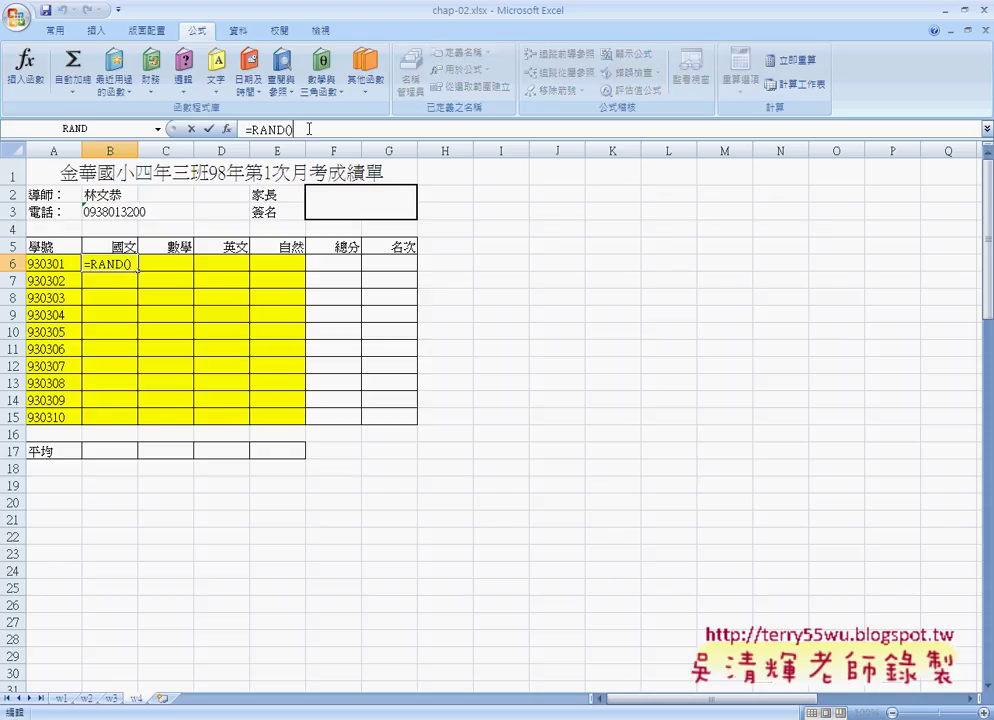
type("*")
type("7")
type("0")
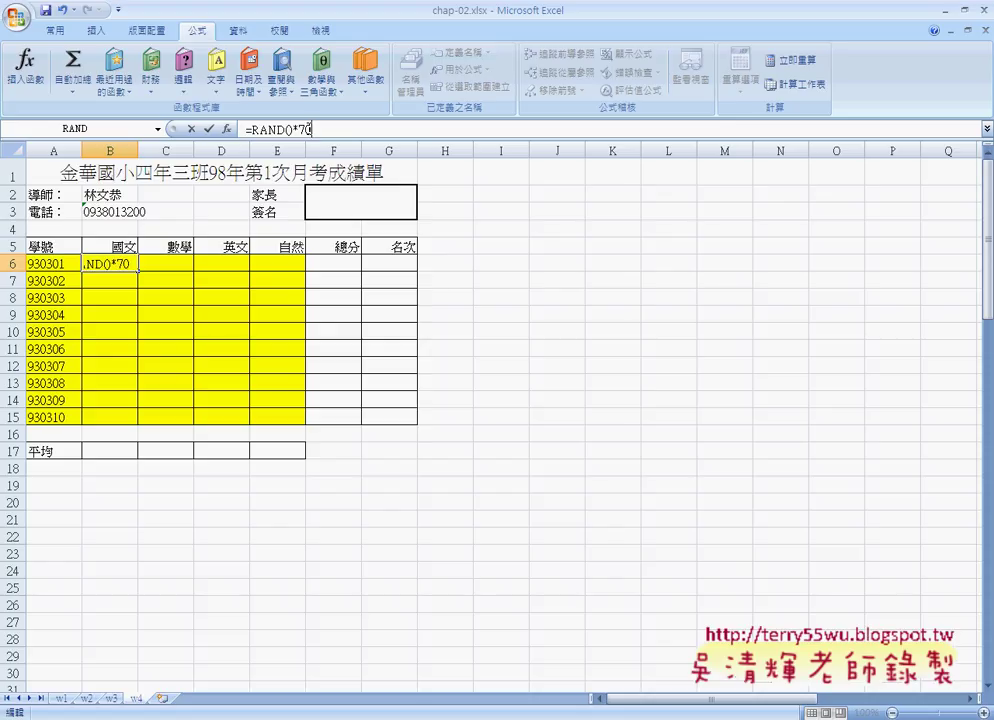